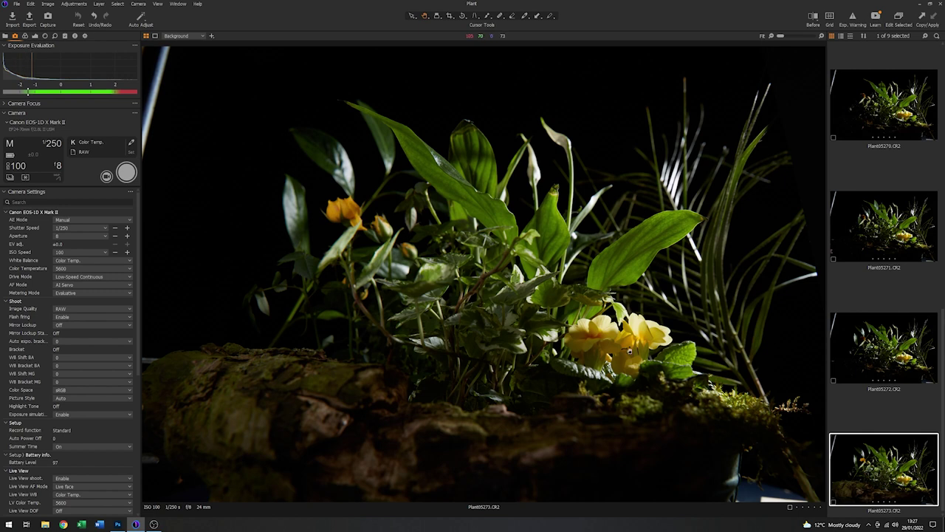
# Compare the darker Plant05272 shot with the brighter Plant05273 shot.
pyautogui.click(896, 347)
pyautogui.click(879, 466)
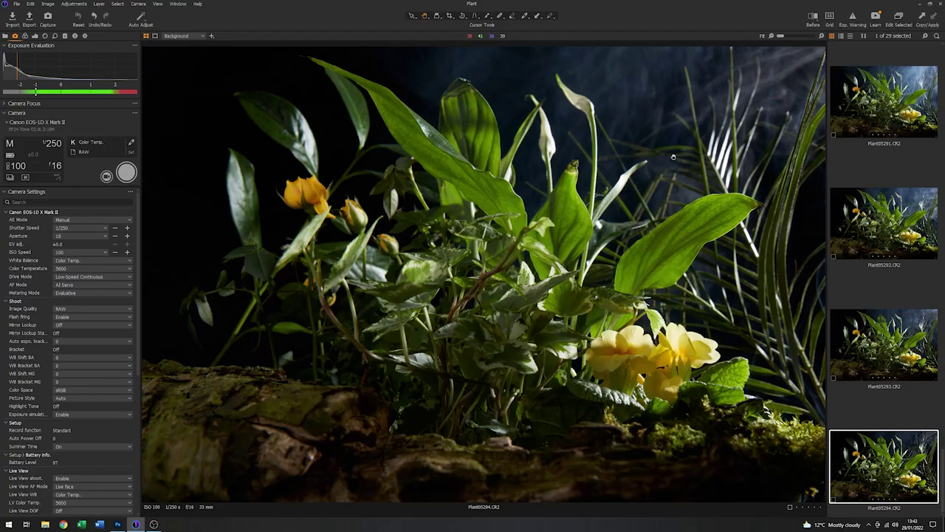
# Step back through the smoke captures from Plant05293 to Plant05288.
pyautogui.press('Up')
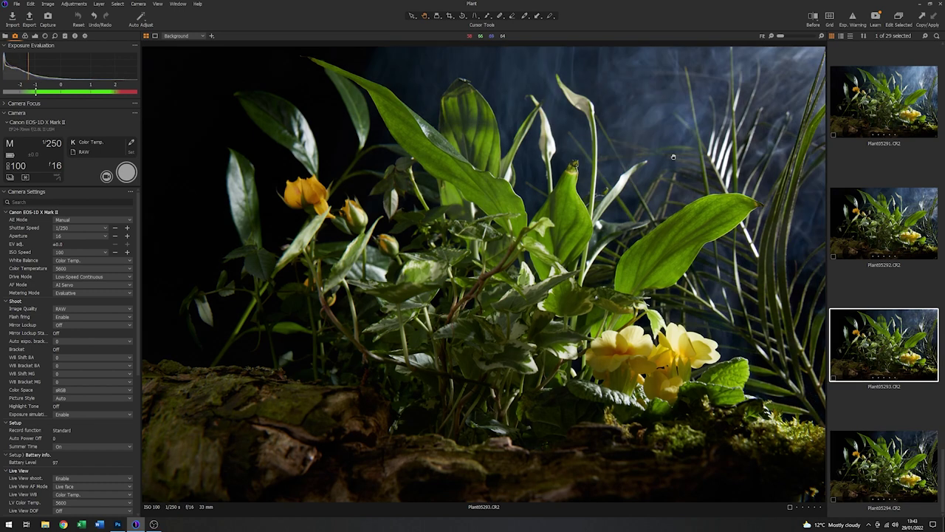
pyautogui.press('Up')
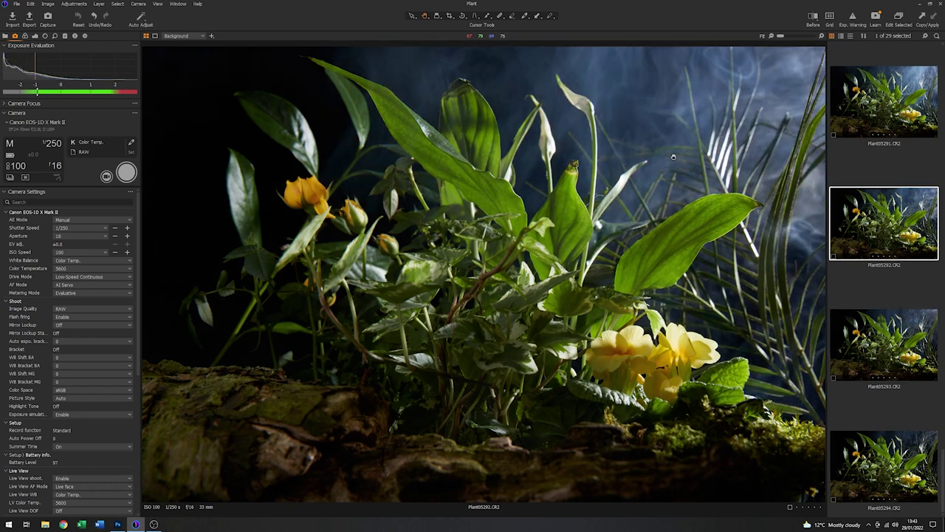
pyautogui.press('Up')
pyautogui.press('Up')
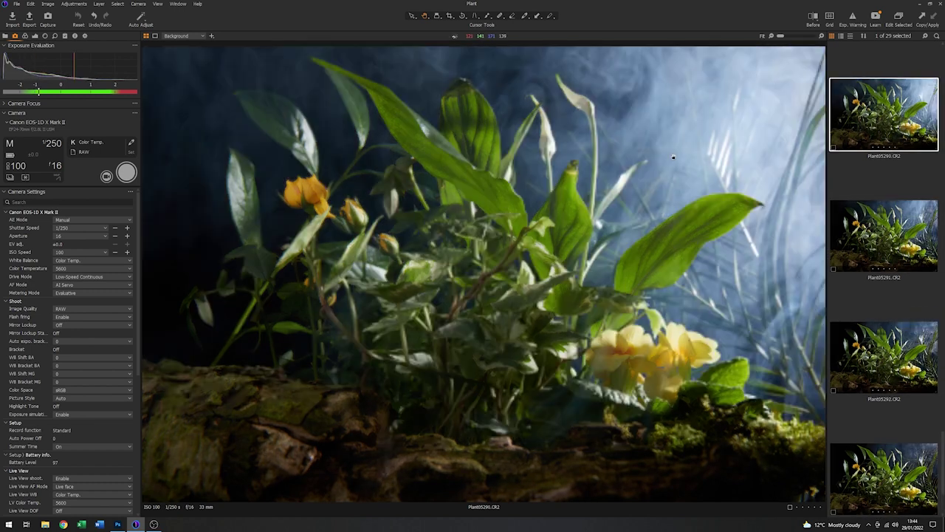
pyautogui.press('Up')
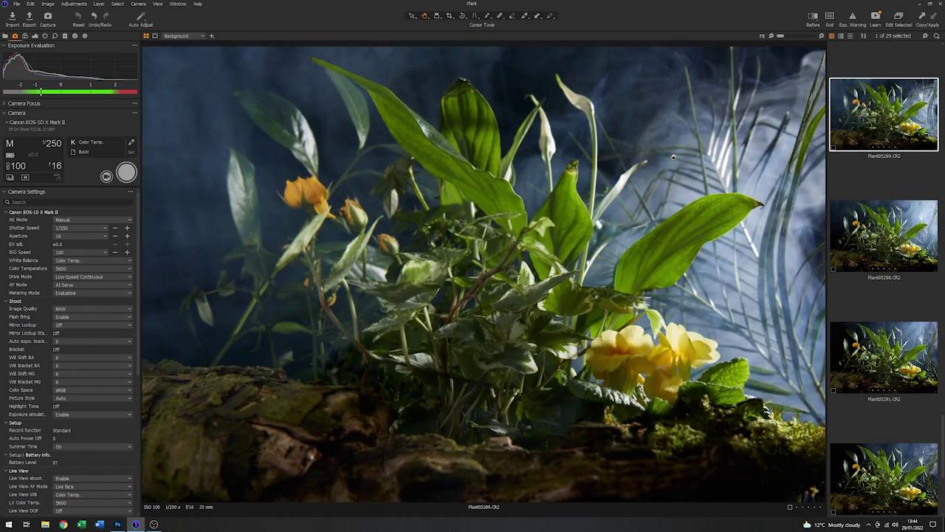
pyautogui.press('Up')
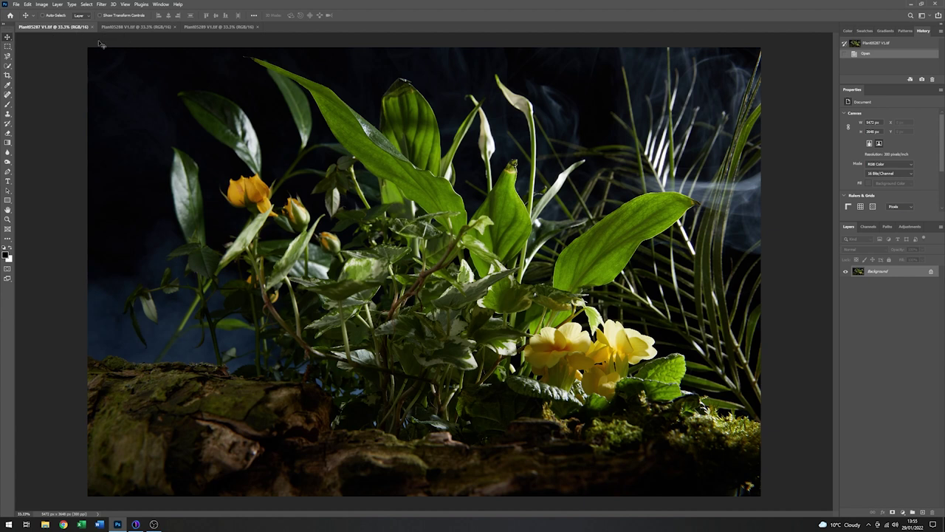
# Switch between the Plant05288 and Plant05289 documents to compare their smoke.
pyautogui.click(139, 27)
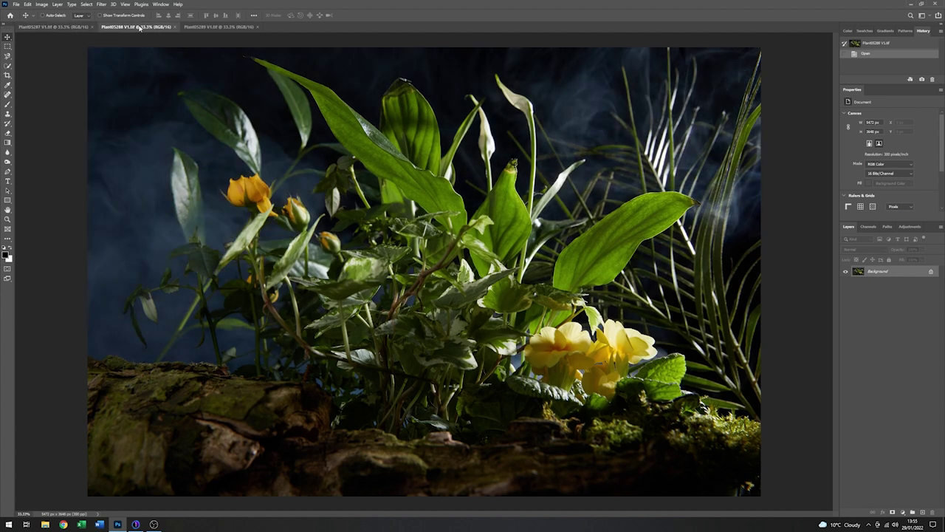
pyautogui.click(237, 27)
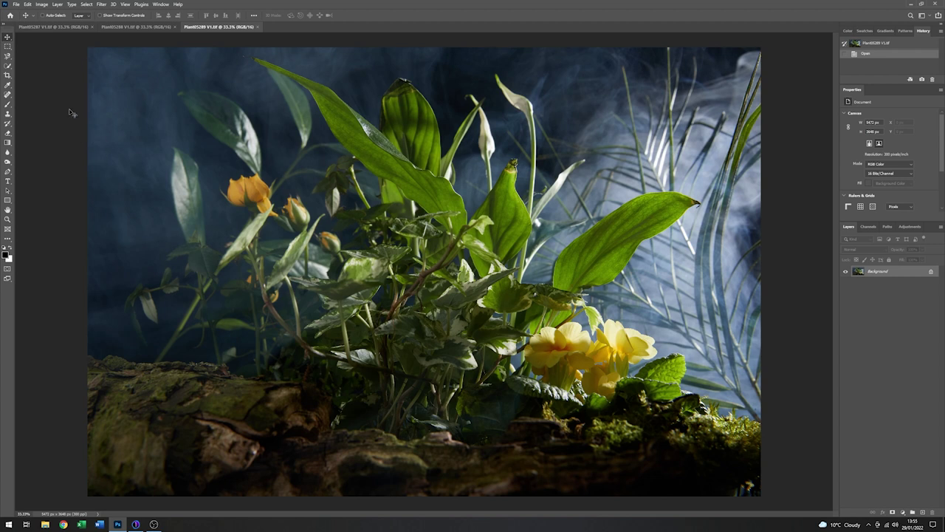
# Load the open Plant05287, Plant05288 and Plant05289 files into one layer stack.
pyautogui.click(15, 5)
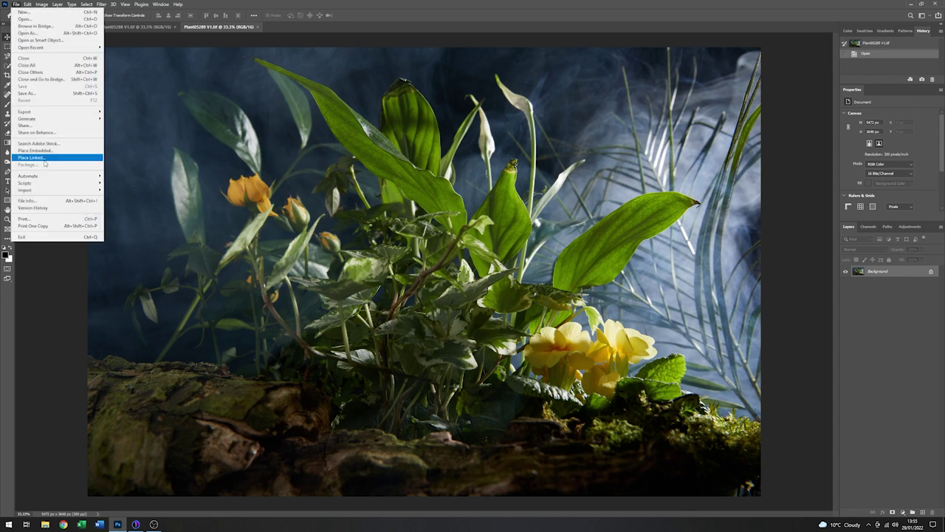
pyautogui.moveTo(68, 185)
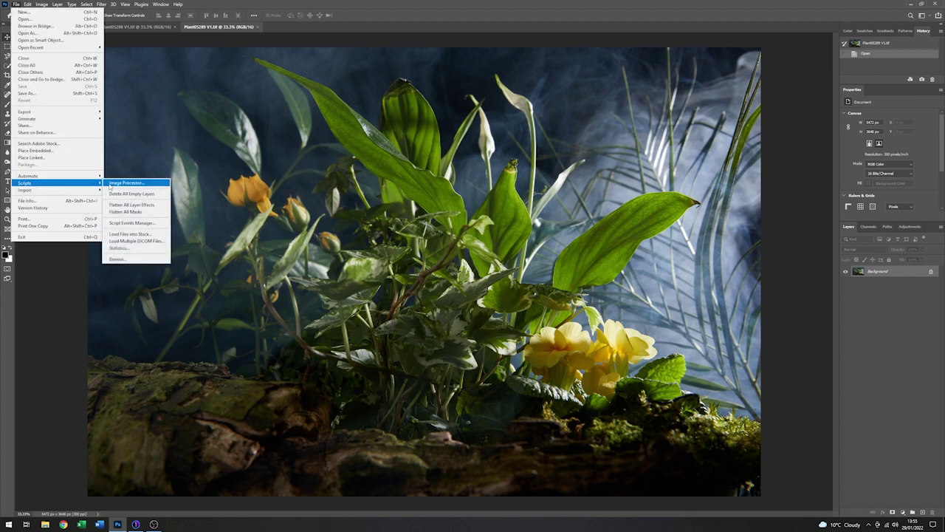
pyautogui.click(130, 234)
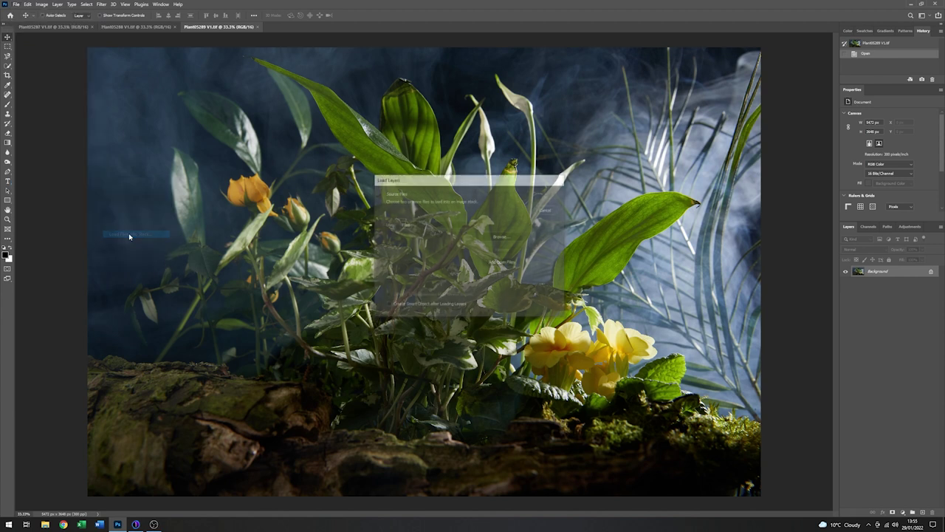
pyautogui.click(502, 263)
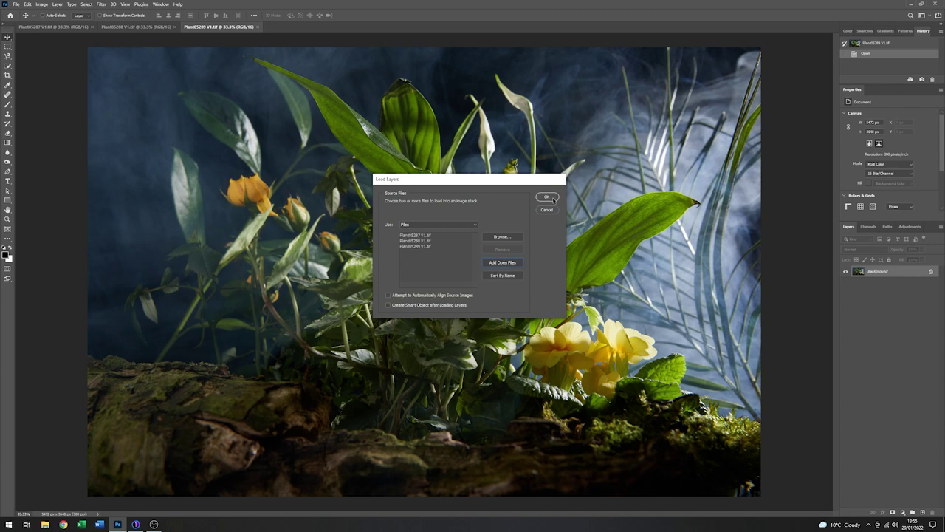
pyautogui.click(546, 197)
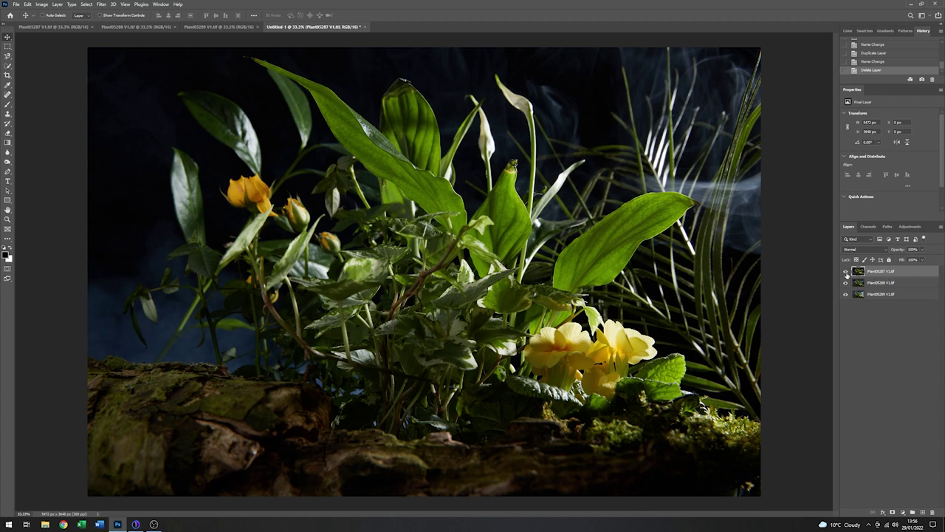
# Toggle the top and middle exposure layers on and off to compare the smoke.
pyautogui.click(846, 271)
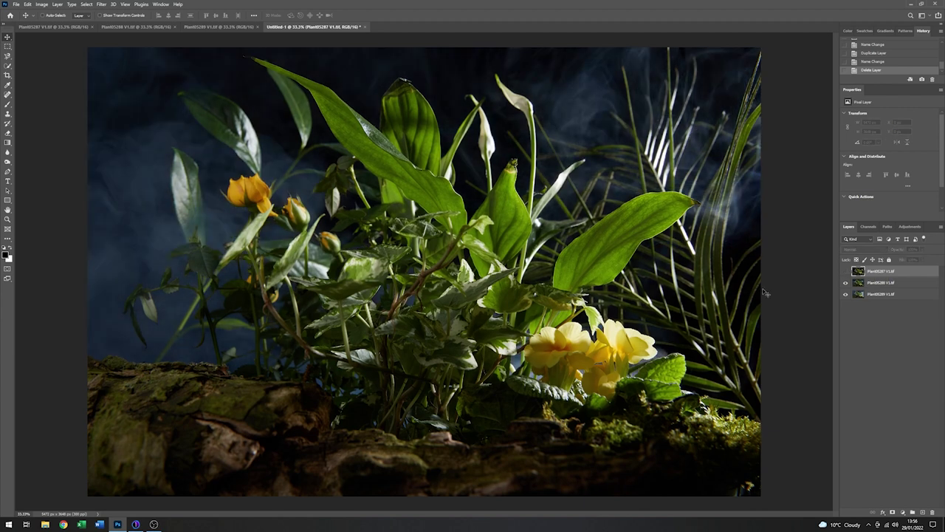
pyautogui.click(846, 283)
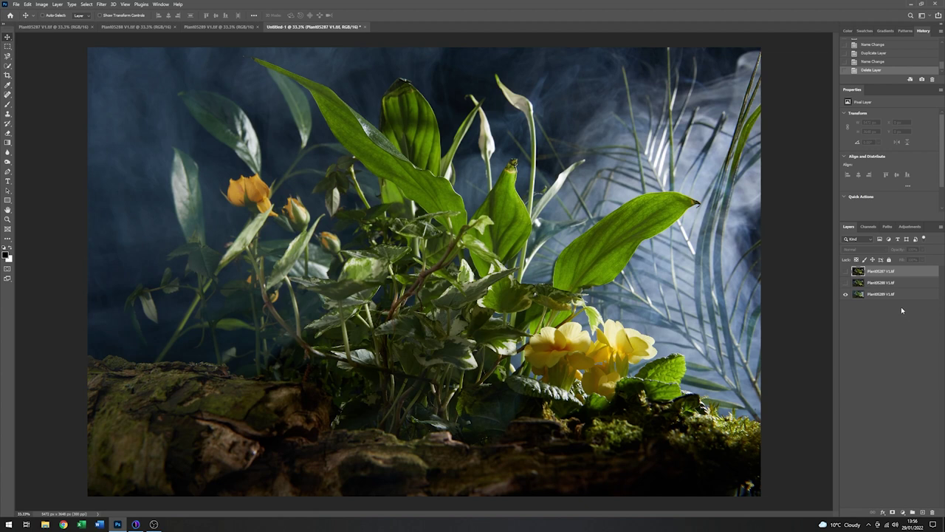
pyautogui.click(846, 284)
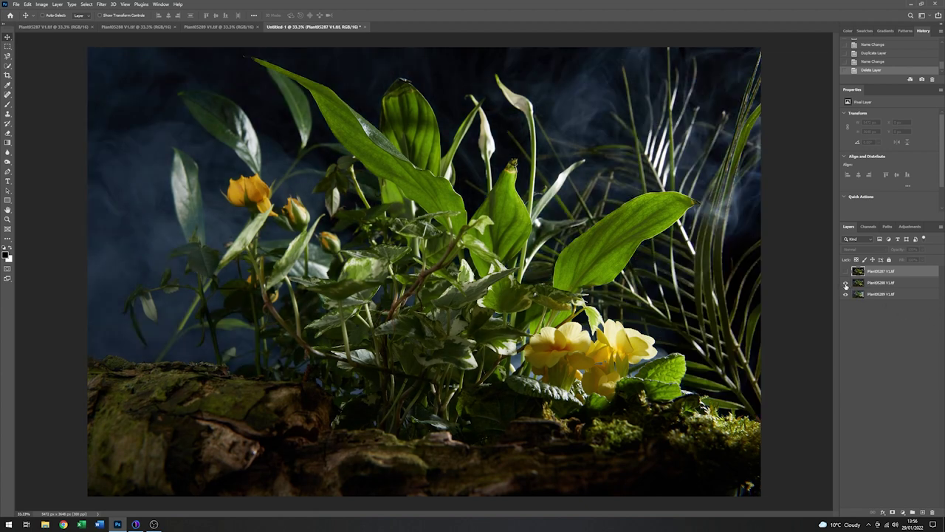
pyautogui.click(846, 284)
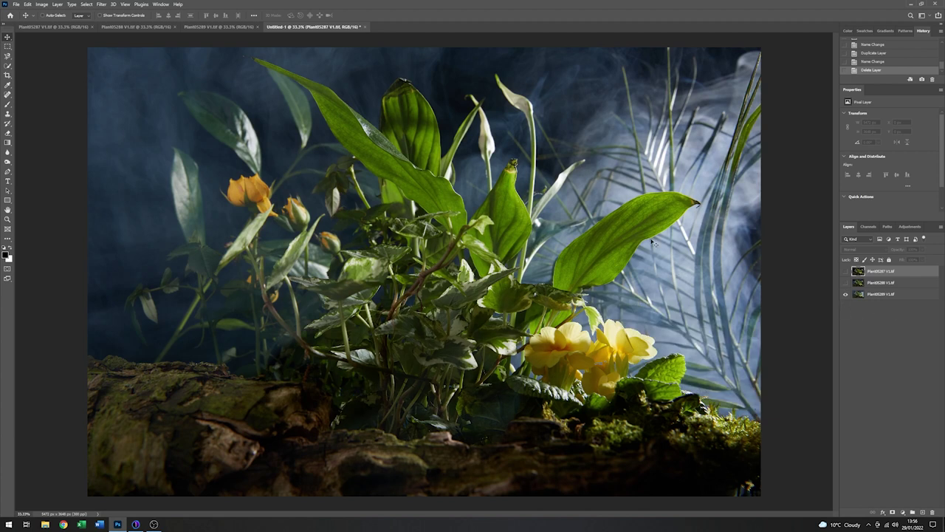
pyautogui.click(846, 284)
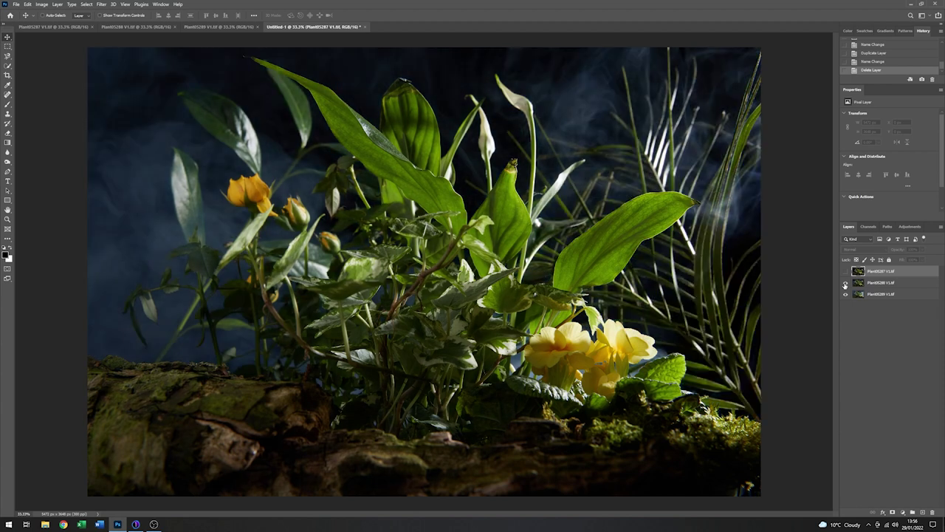
pyautogui.click(845, 272)
pyautogui.click(847, 272)
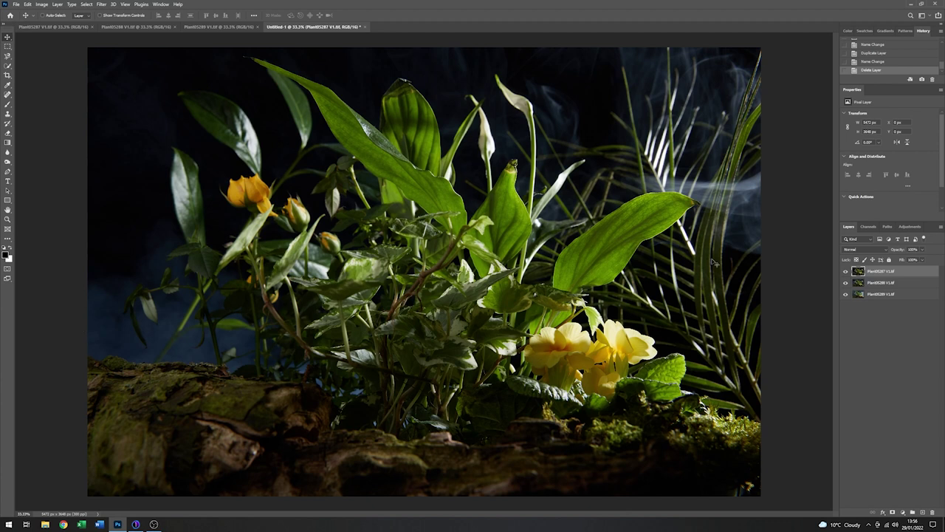
pyautogui.click(847, 271)
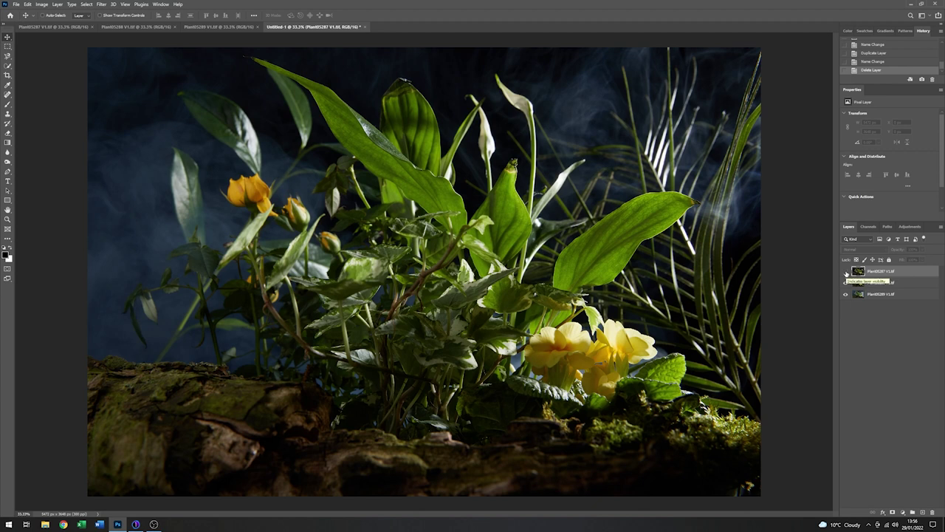
pyautogui.click(846, 272)
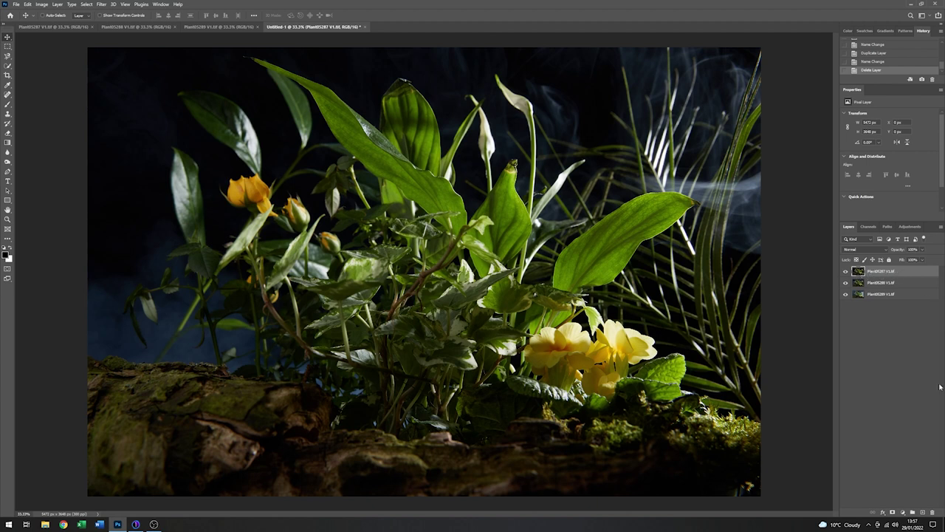
# Add a mask to the top exposure and paint out its left and top with a 1102 px black brush.
pyautogui.click(893, 513)
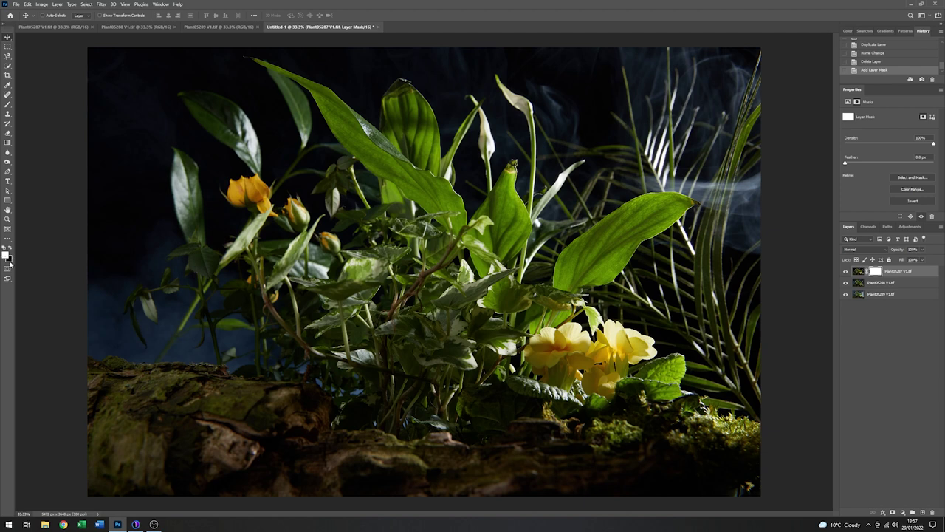
pyautogui.click(10, 249)
pyautogui.click(8, 105)
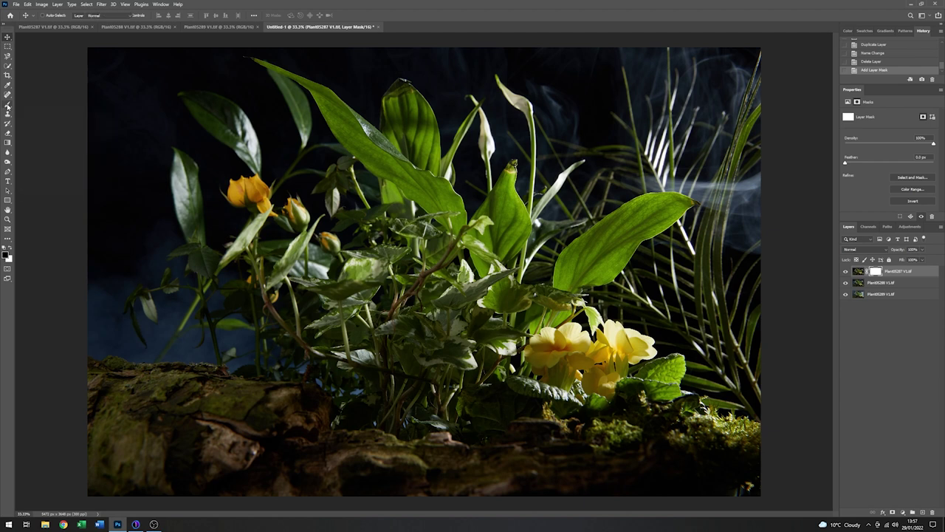
pyautogui.rightClick(205, 158)
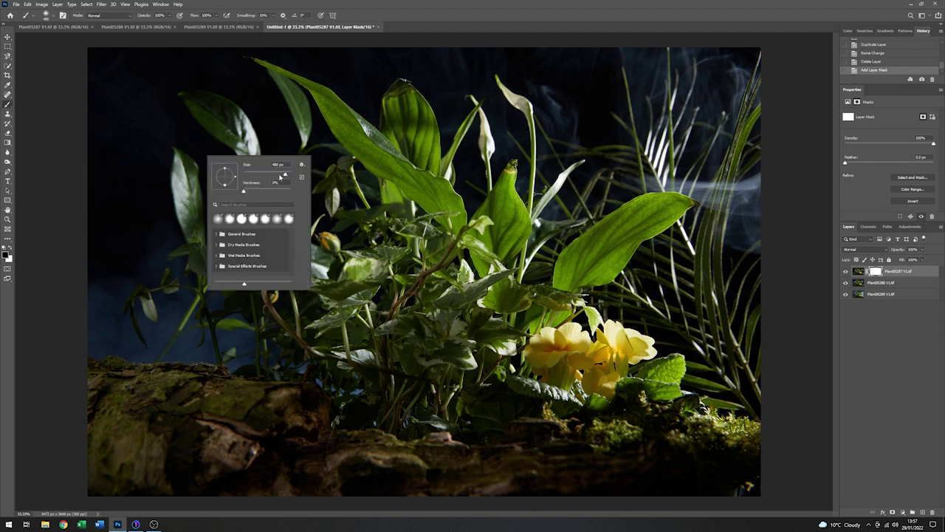
pyautogui.moveTo(286, 176); pyautogui.dragTo(287, 175)
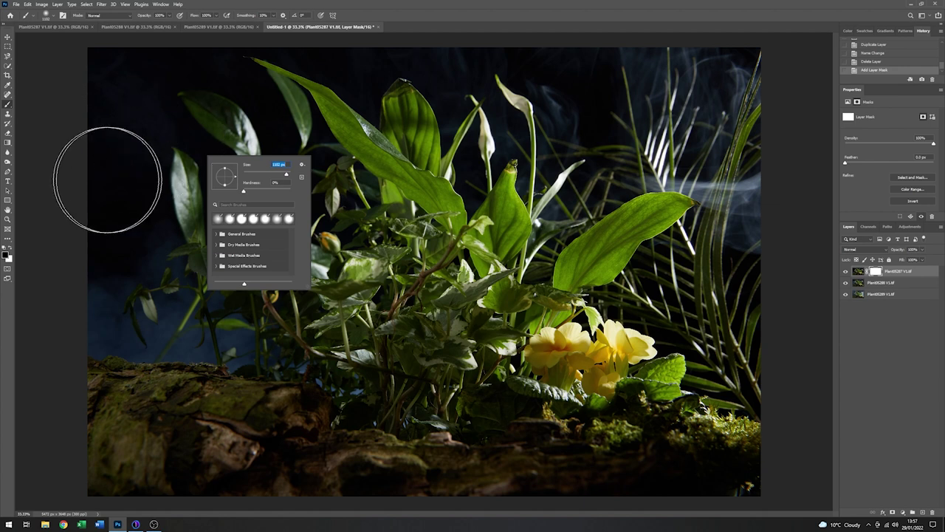
pyautogui.moveTo(101, 158)
pyautogui.mouseDown()
pyautogui.moveTo(173, 161)
pyautogui.moveTo(68, 171)
pyautogui.moveTo(260, 190)
pyautogui.moveTo(155, 209)
pyautogui.moveTo(111, 229)
pyautogui.moveTo(236, 252)
pyautogui.moveTo(134, 293)
pyautogui.moveTo(295, 342)
pyautogui.mouseUp()
pyautogui.moveTo(142, 99)
pyautogui.mouseDown()
pyautogui.moveTo(173, 73)
pyautogui.moveTo(144, 91)
pyautogui.moveTo(257, 82)
pyautogui.moveTo(214, 91)
pyautogui.moveTo(294, 82)
pyautogui.moveTo(312, 91)
pyautogui.moveTo(242, 127)
pyautogui.moveTo(289, 159)
pyautogui.moveTo(295, 190)
pyautogui.moveTo(325, 208)
pyautogui.moveTo(386, 214)
pyautogui.moveTo(314, 122)
pyautogui.moveTo(237, 97)
pyautogui.moveTo(399, 75)
pyautogui.moveTo(361, 83)
pyautogui.moveTo(411, 89)
pyautogui.mouseUp()
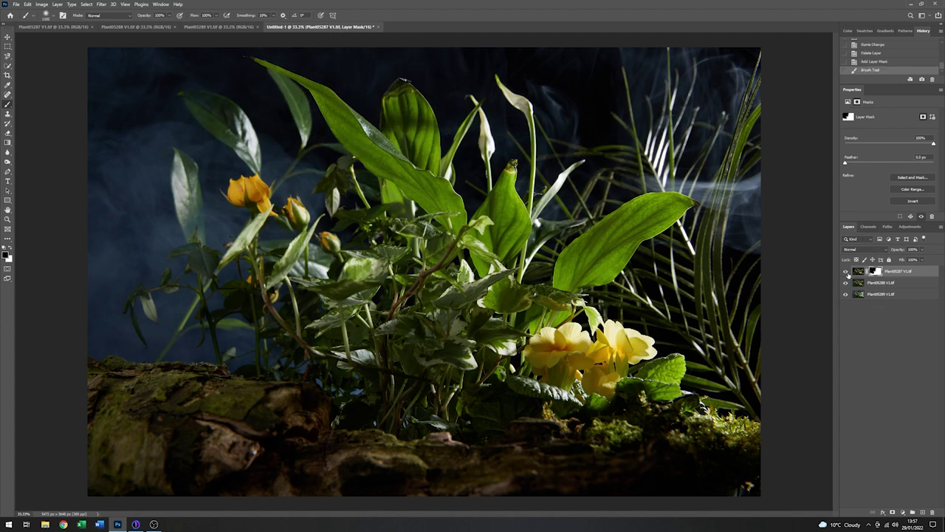
# Compare the masked top layer on and off, then paint the mask over the central stems.
pyautogui.click(846, 272)
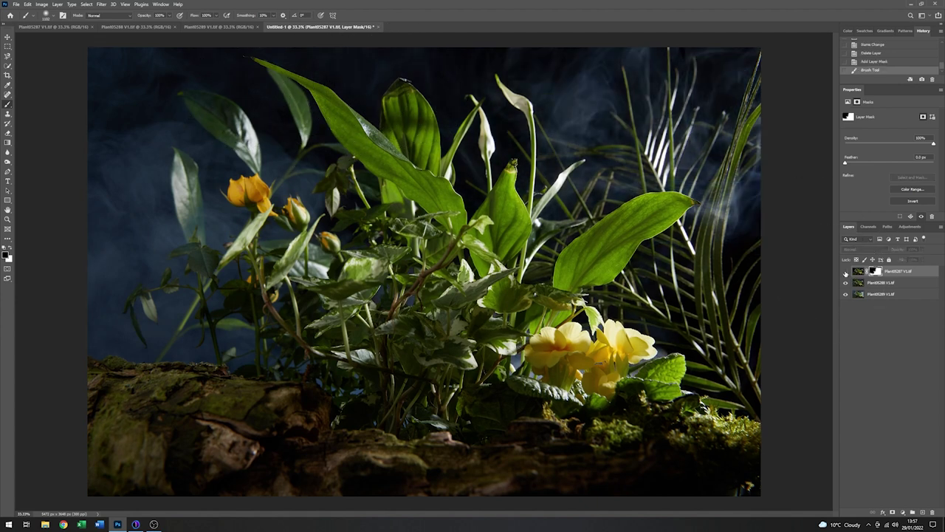
pyautogui.click(845, 272)
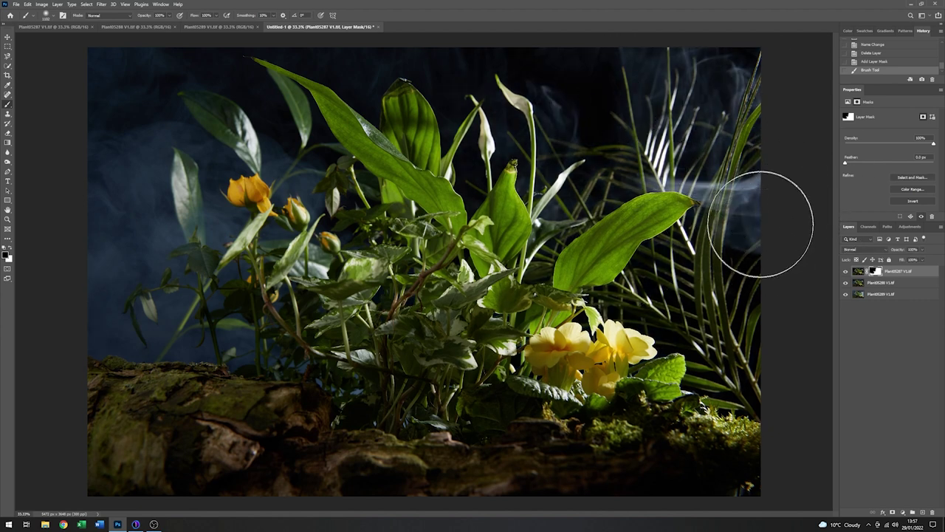
pyautogui.click(847, 273)
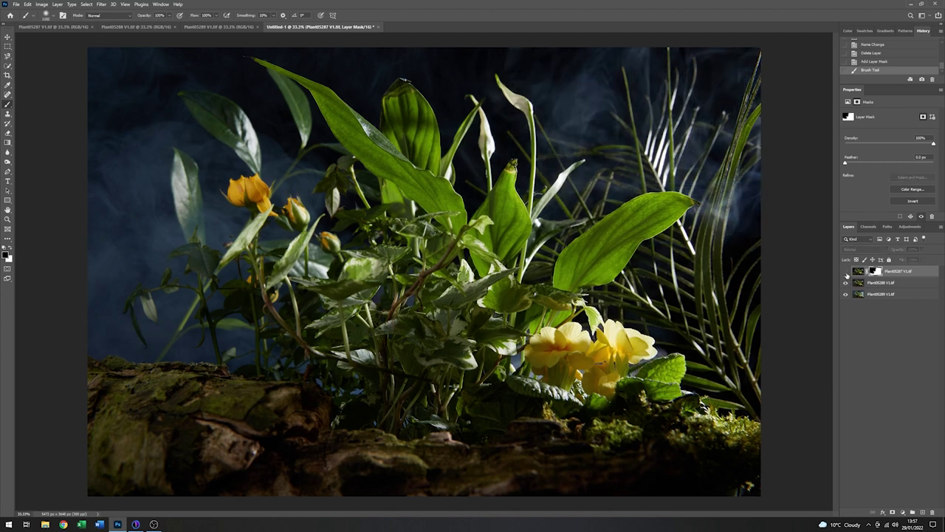
pyautogui.click(846, 273)
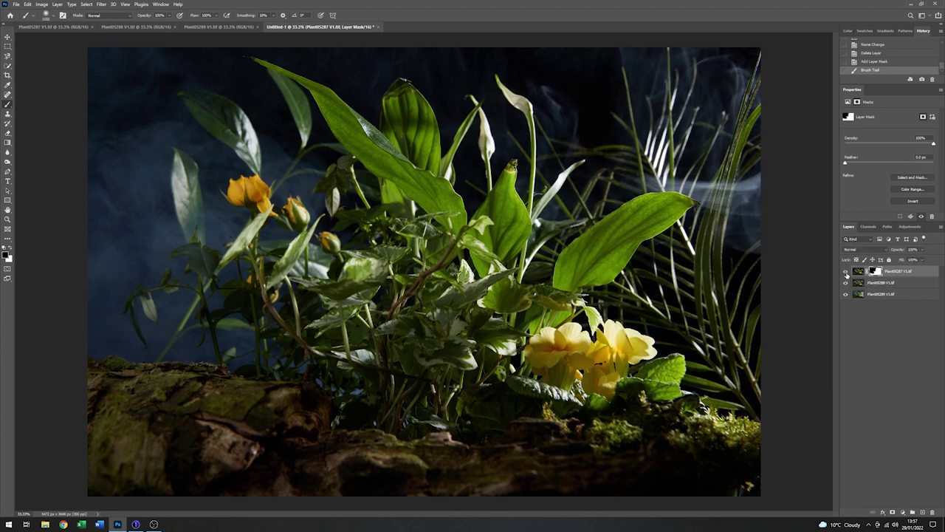
pyautogui.click(846, 273)
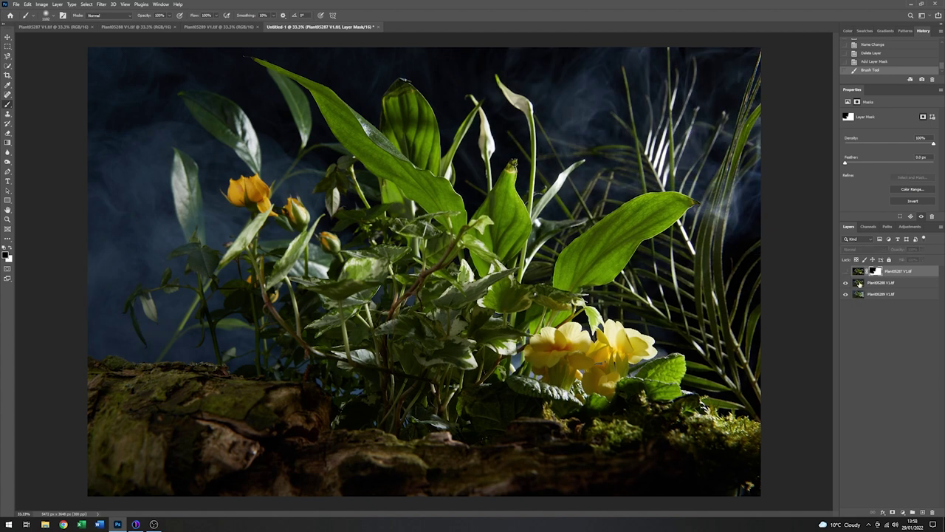
pyautogui.click(847, 273)
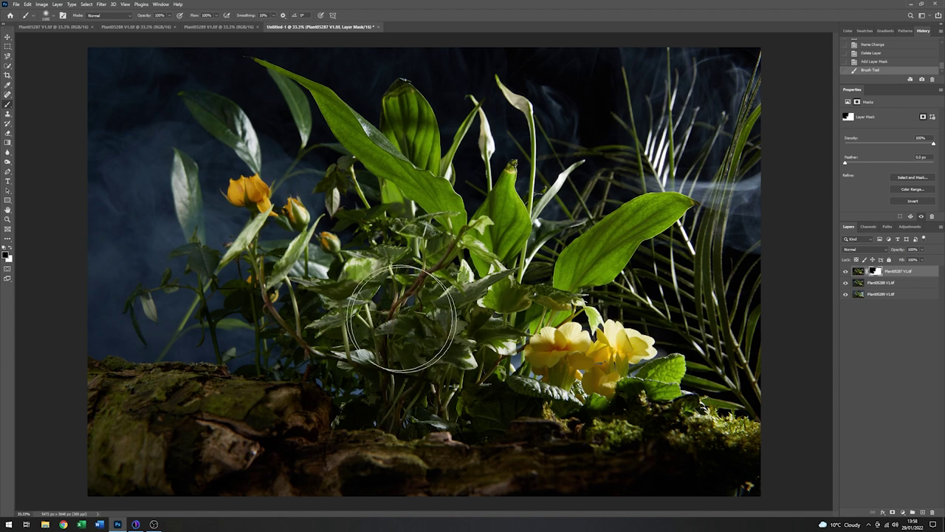
pyautogui.moveTo(431, 367)
pyautogui.mouseDown()
pyautogui.moveTo(412, 391)
pyautogui.moveTo(443, 347)
pyautogui.moveTo(473, 354)
pyautogui.mouseUp()
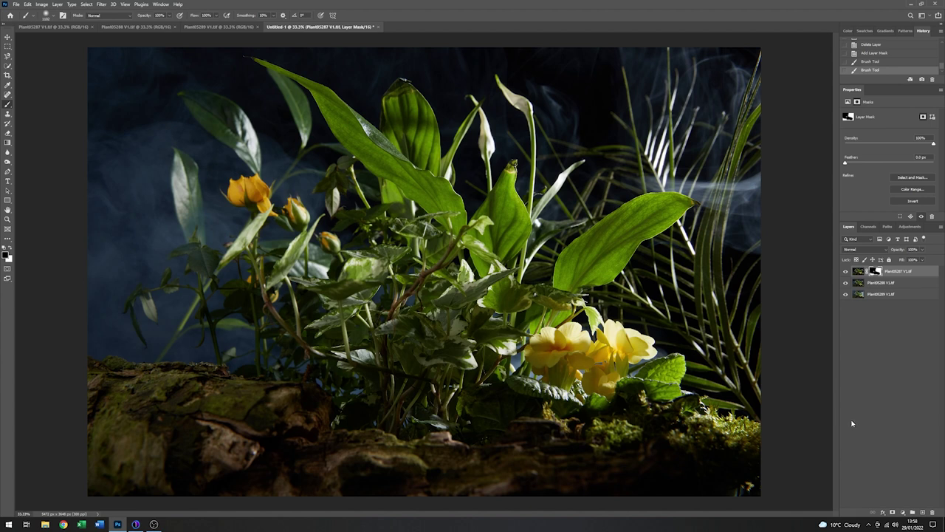
# Crop the image to a 16:9 ratio, reposition it within the frame, and commit.
pyautogui.click(858, 271)
pyautogui.press('v')
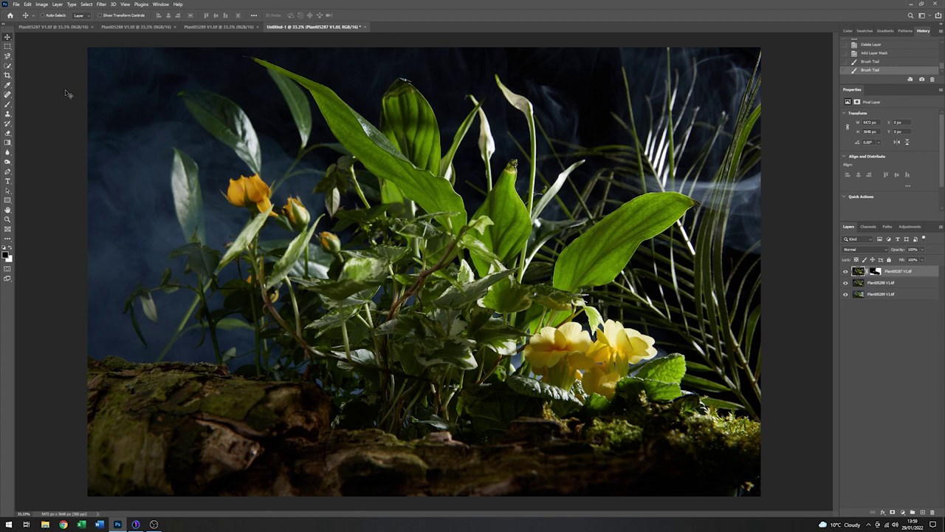
pyautogui.click(8, 76)
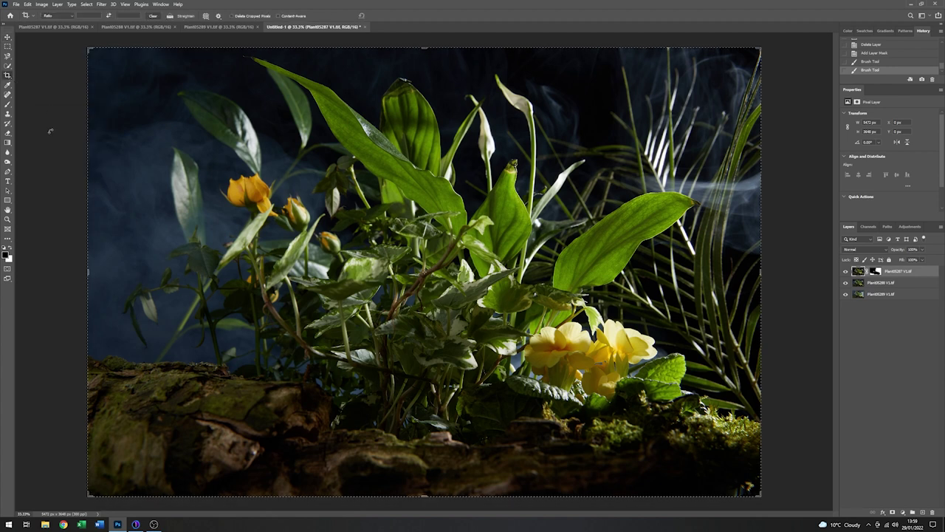
pyautogui.click(72, 16)
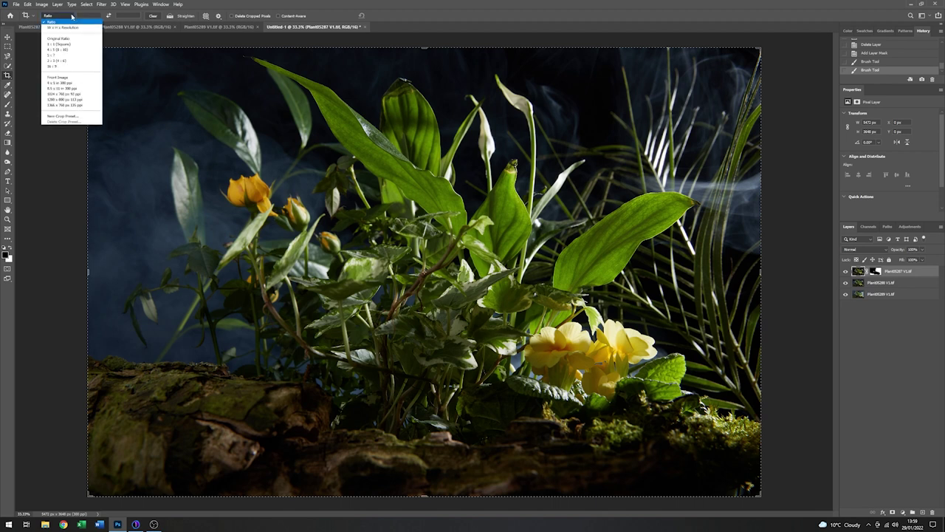
pyautogui.click(51, 67)
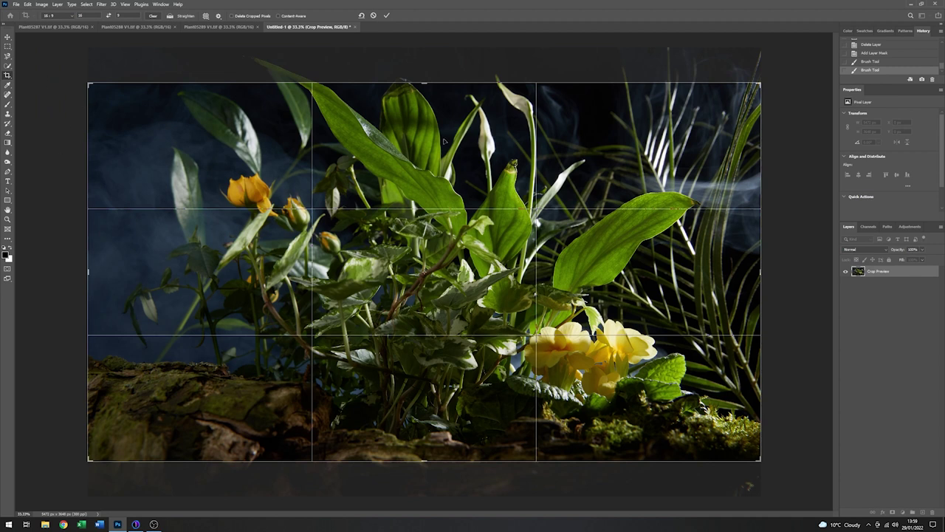
pyautogui.moveTo(445, 141); pyautogui.dragTo(445, 157)
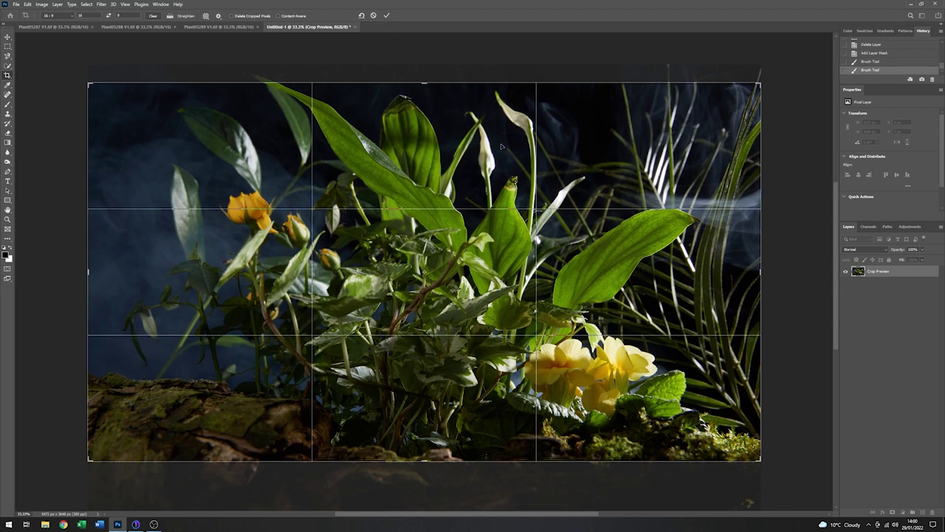
pyautogui.click(386, 15)
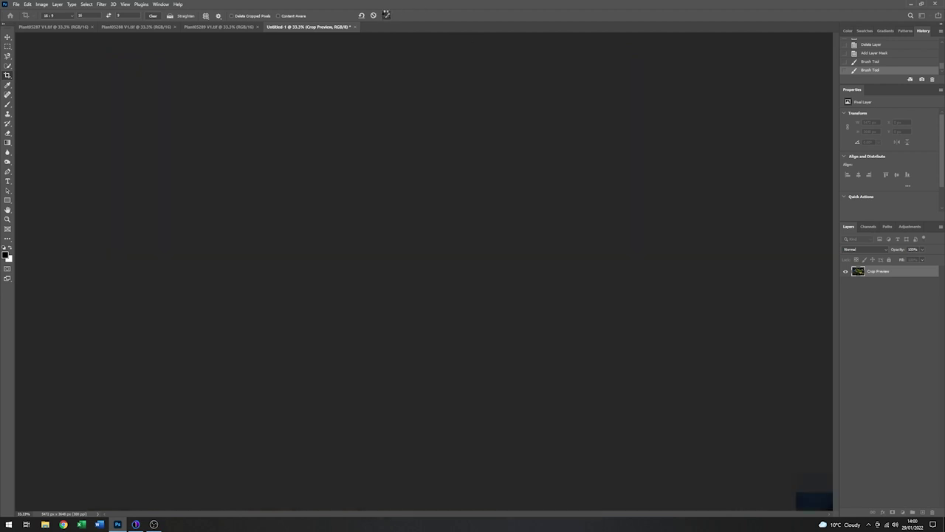